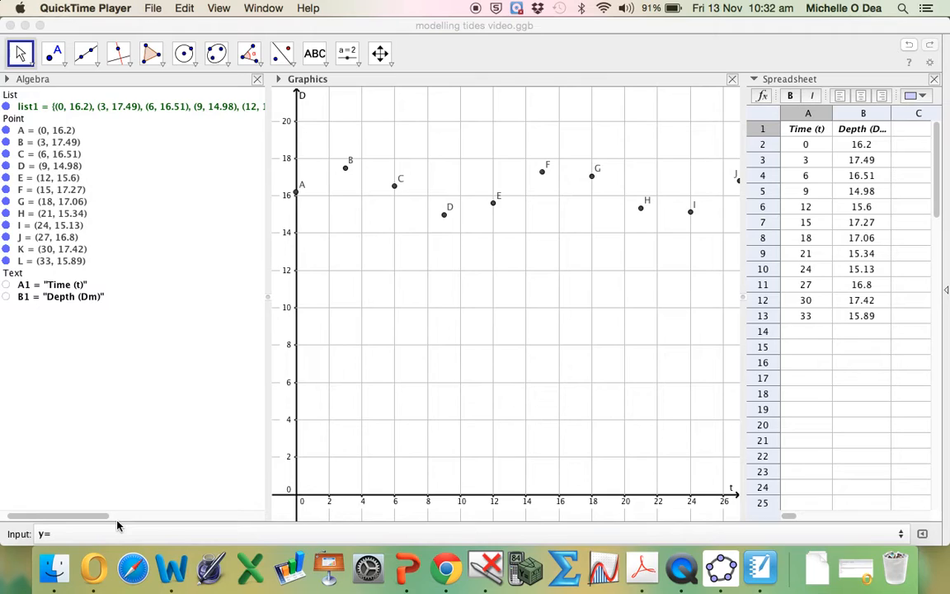
# - Replace the leftover input entry with the start of the sine model, y=1.252sin((360/13
pyautogui.click(63, 534)
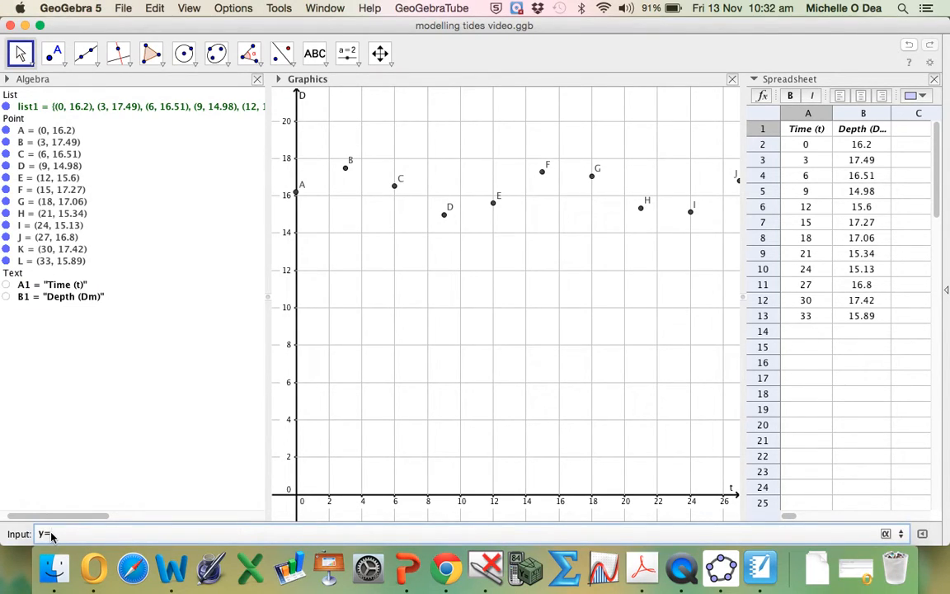
pyautogui.click(189, 9)
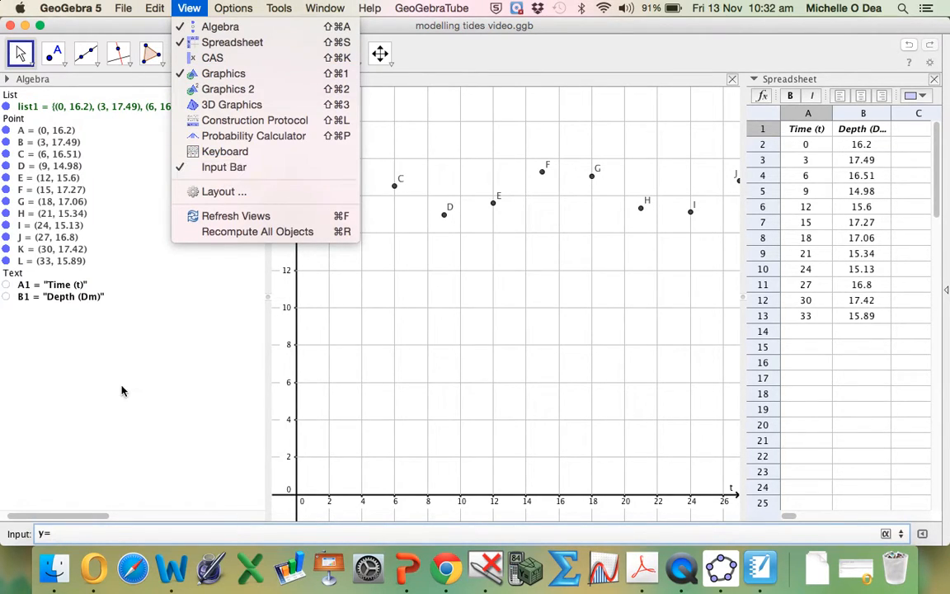
pyautogui.click(58, 533)
pyautogui.press('BackSpace')
pyautogui.press('BackSpace')
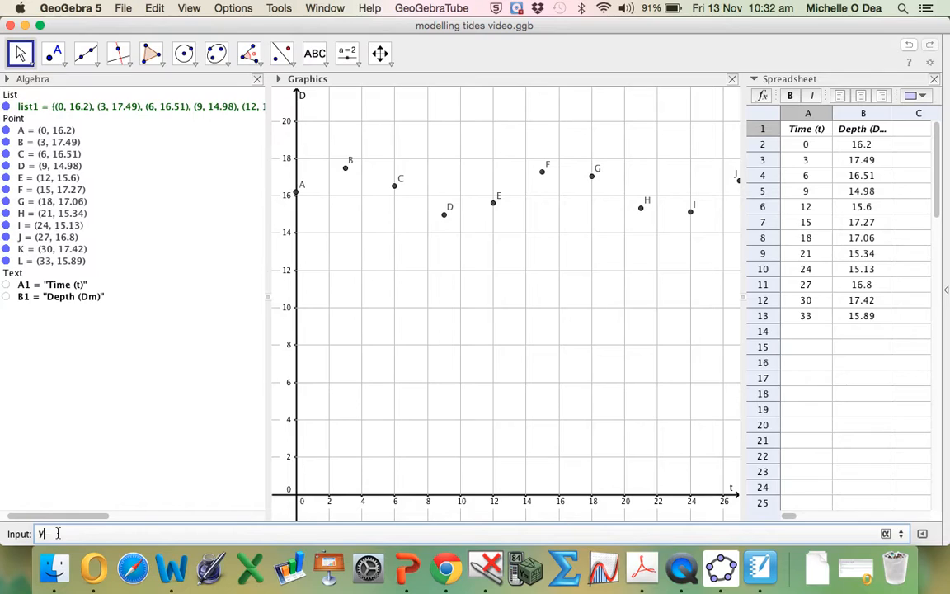
pyautogui.write('y=')
pyautogui.write('1.252sin(')
pyautogui.write('(360/13')
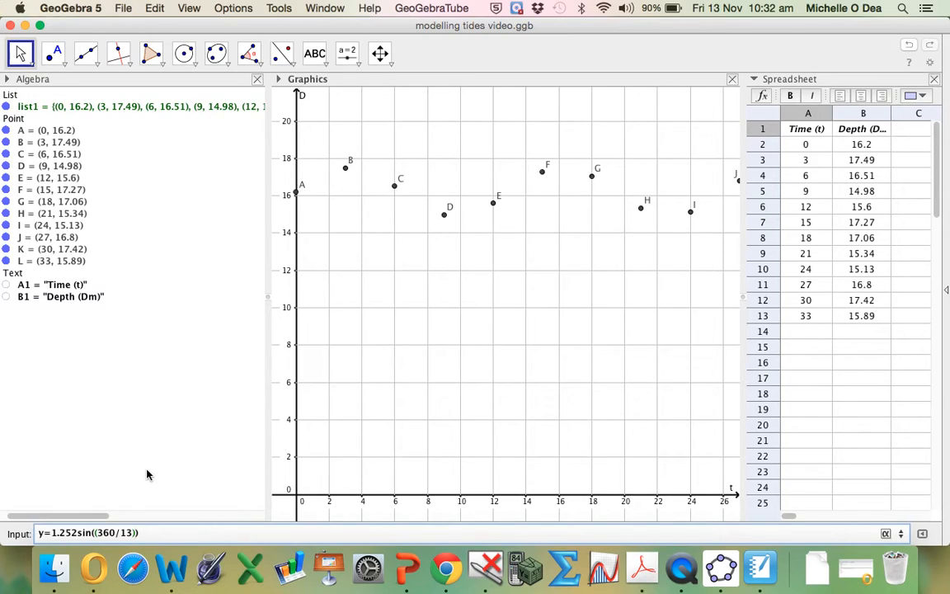
pyautogui.write(')x°')
# - Complete the equation as y=1.252sin((360/13)x°)+16.232 and plot it through the tide data points
pyautogui.press('Right')
pyautogui.write('+16232')
pyautogui.press('BackSpace')
pyautogui.press('BackSpace')
pyautogui.press('BackSpace')
pyautogui.write('.232')
pyautogui.press('Return')
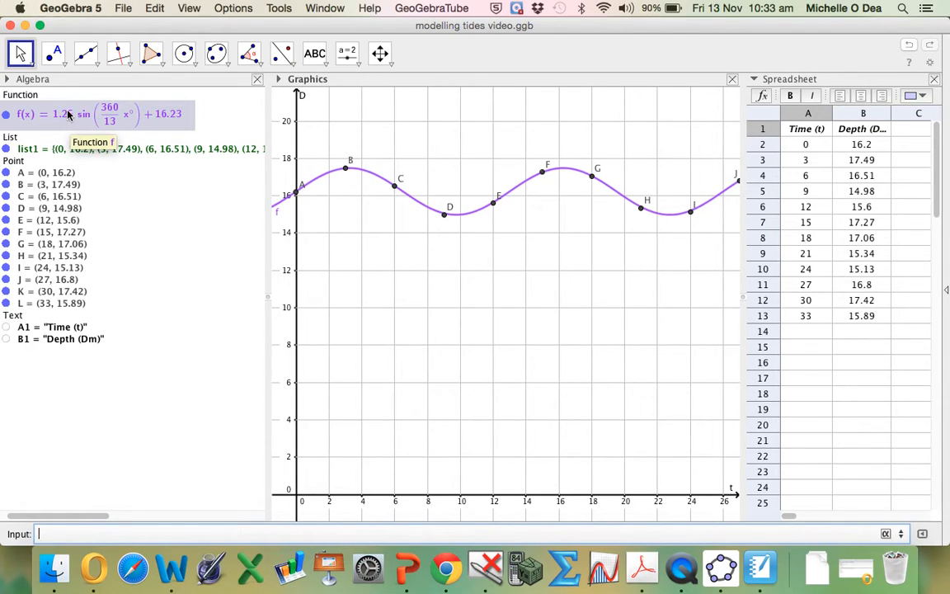
# - Enlarge the spreadsheet view and add the heading "Predicted Depth" in C1, widening column C to fit it
pyautogui.moveTo(267, 170); pyautogui.dragTo(140, 155)
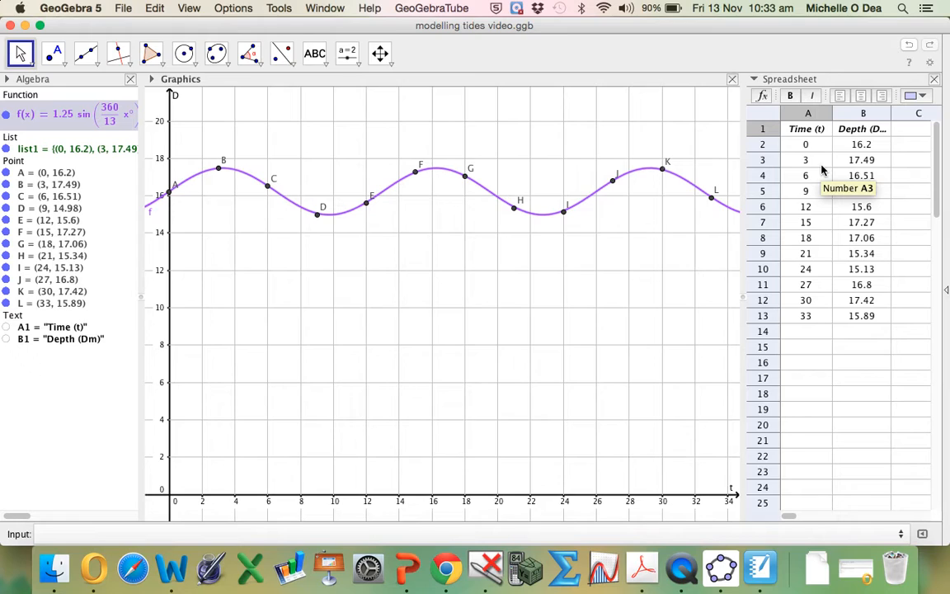
pyautogui.moveTo(742, 241); pyautogui.dragTo(557, 239)
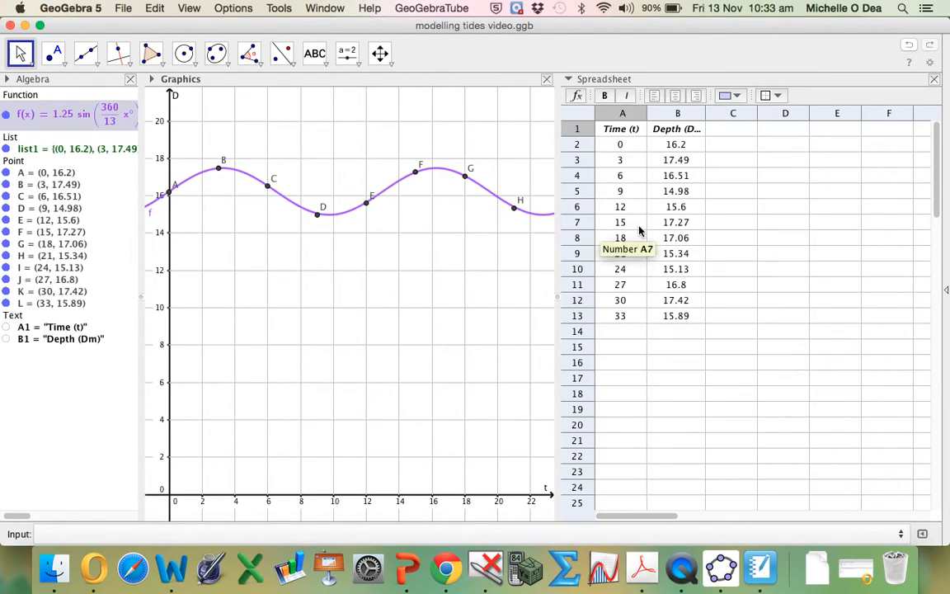
pyautogui.click(739, 132)
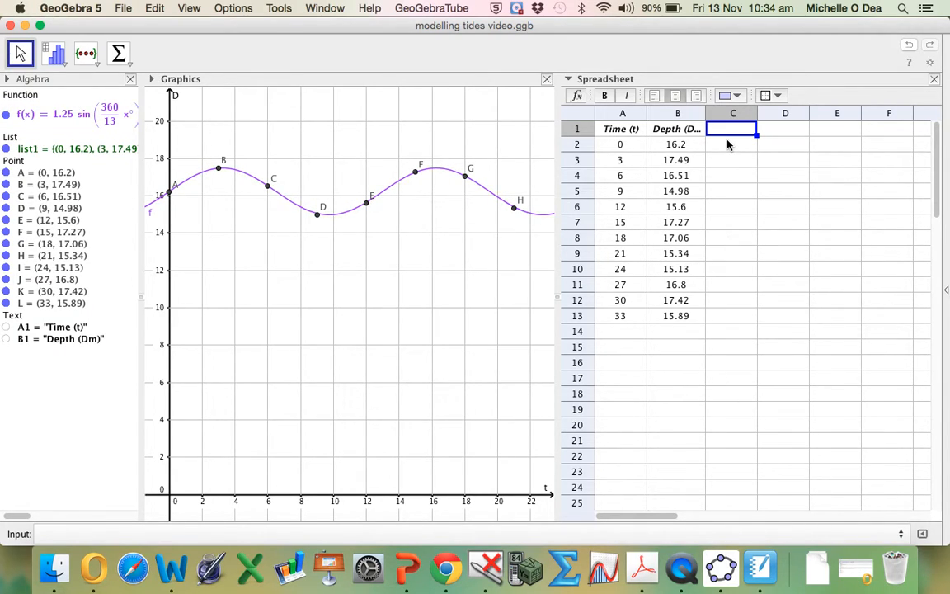
pyautogui.write('P')
pyautogui.write('redicted Depth')
pyautogui.press('Return')
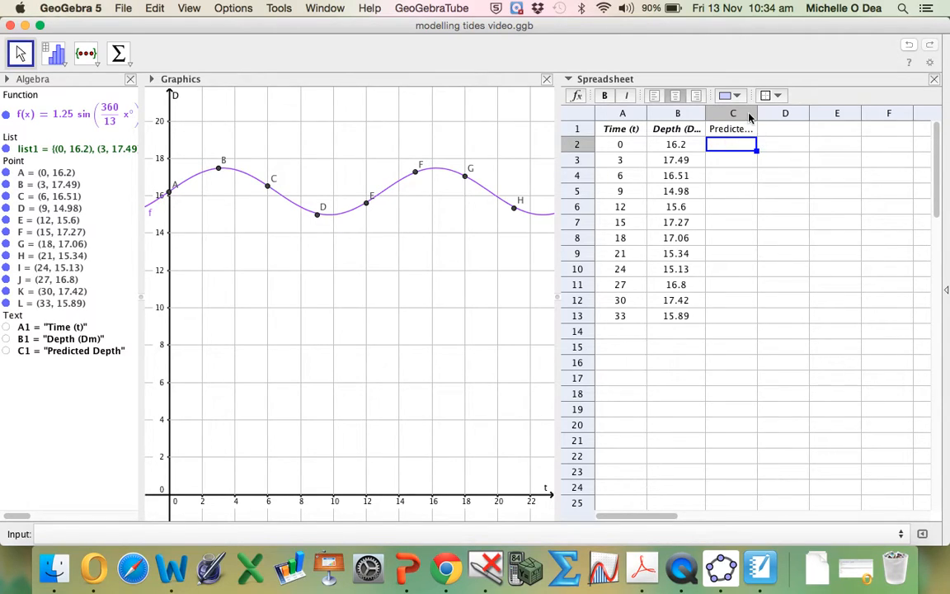
pyautogui.moveTo(758, 114); pyautogui.dragTo(793, 118)
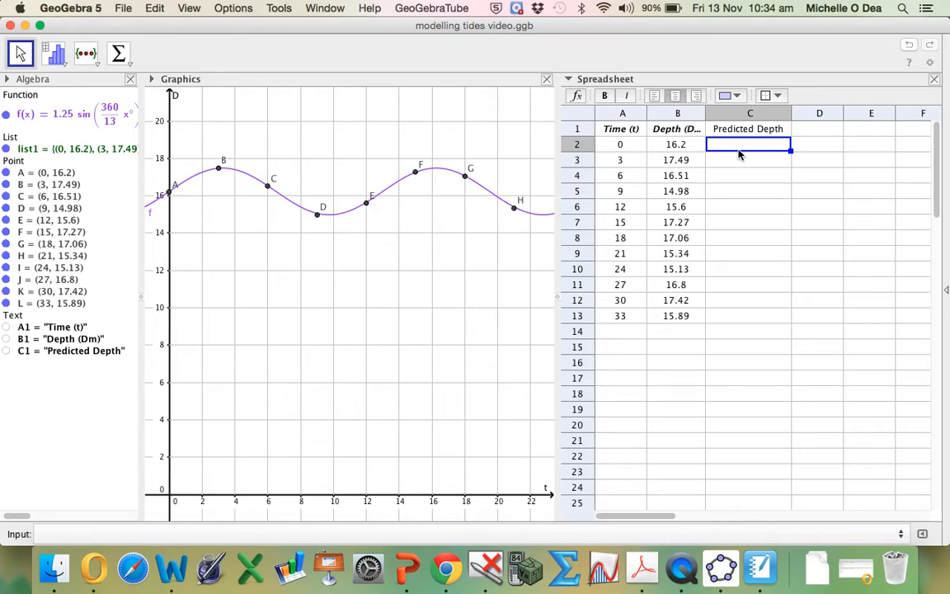
# - Calculate the predicted depth in C2 with =f(A2) and fill the formula down to C13
pyautogui.write('=')
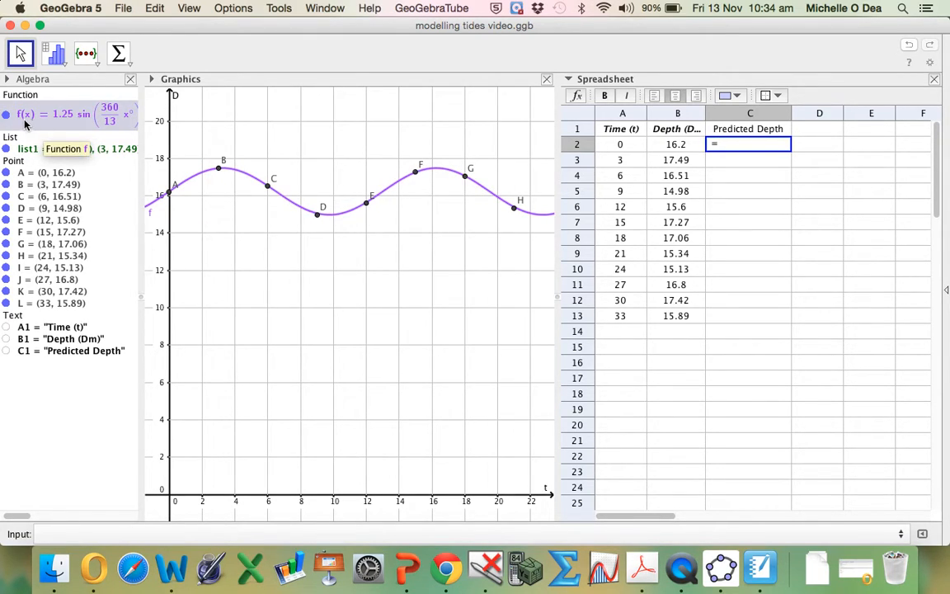
pyautogui.write('f(')
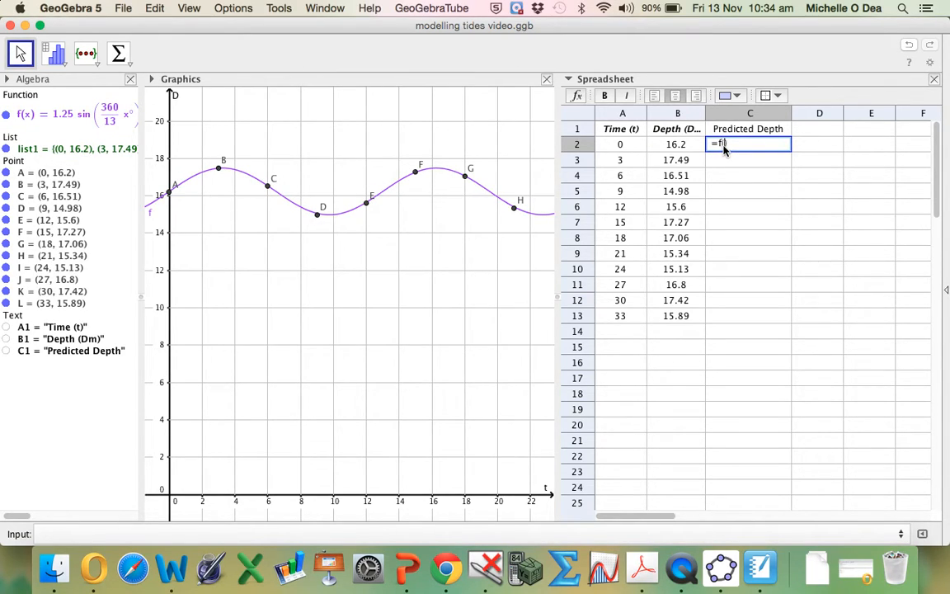
pyautogui.click(623, 147)
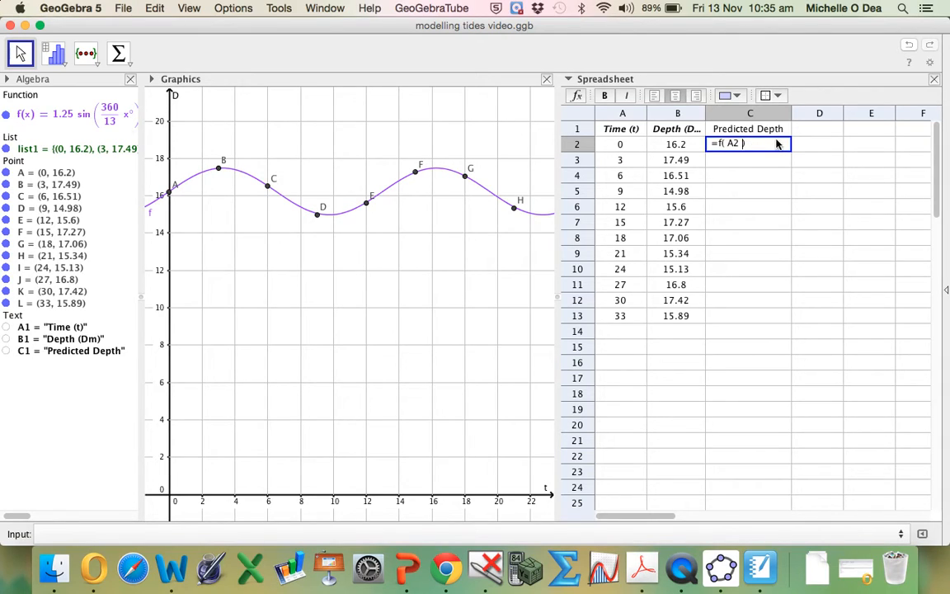
pyautogui.press('Return')
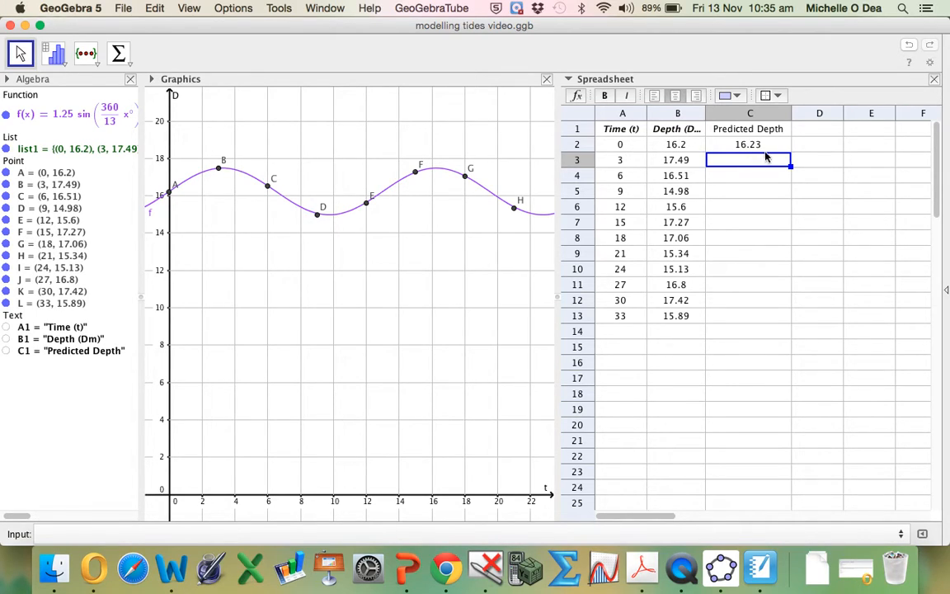
pyautogui.click(775, 147)
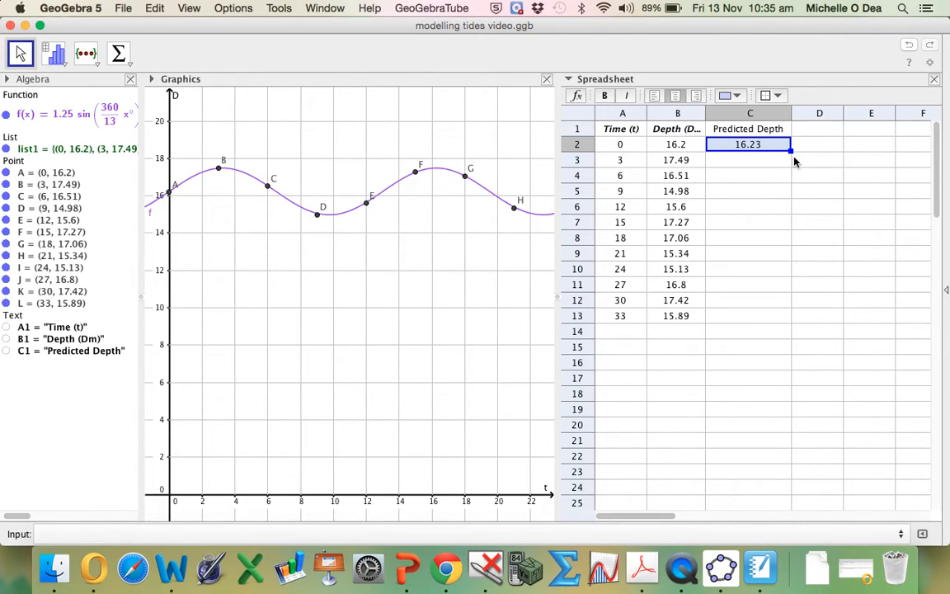
pyautogui.moveTo(790, 152); pyautogui.dragTo(725, 317)
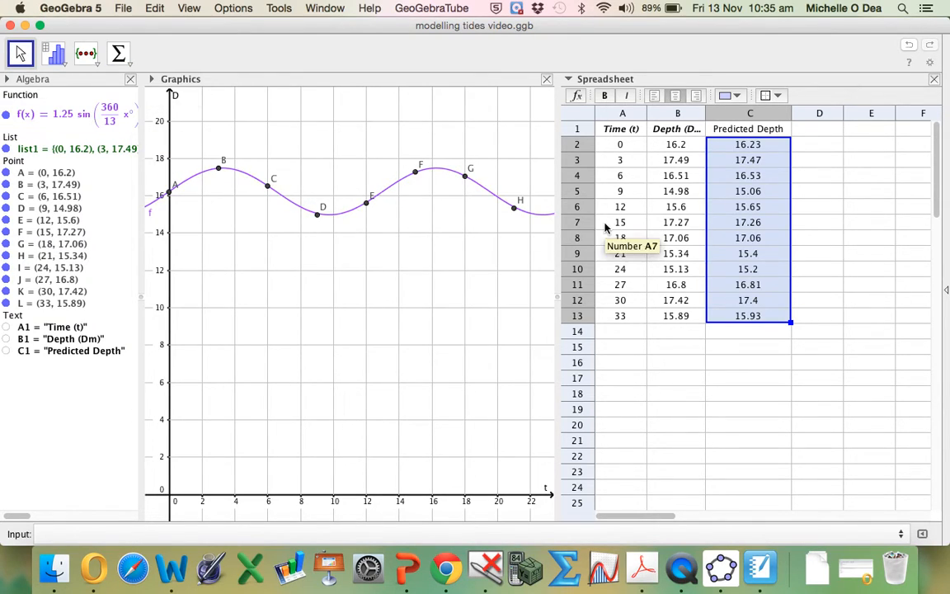
# - Add the heading "Error" in cell D1
pyautogui.click(817, 132)
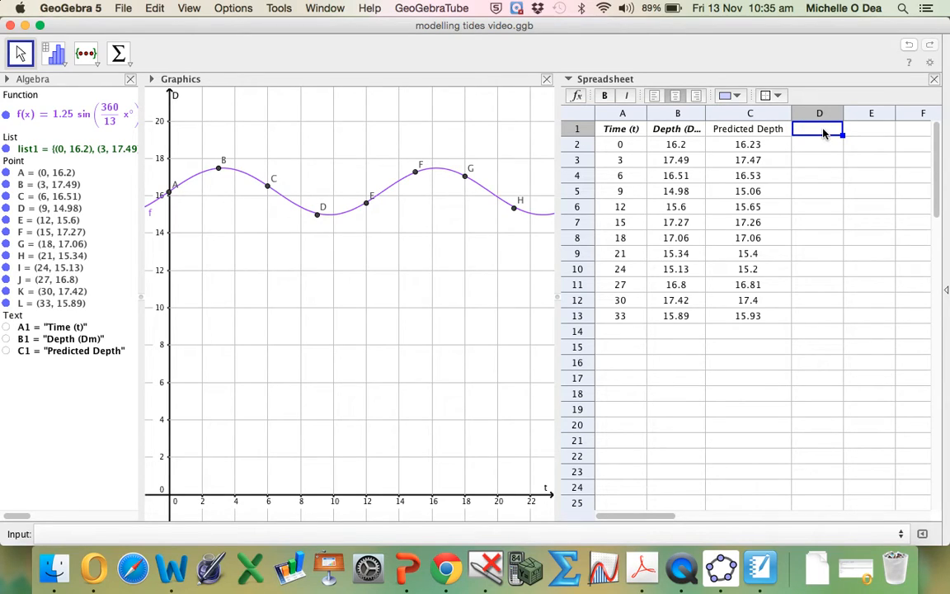
pyautogui.write('Error')
pyautogui.press('Return')
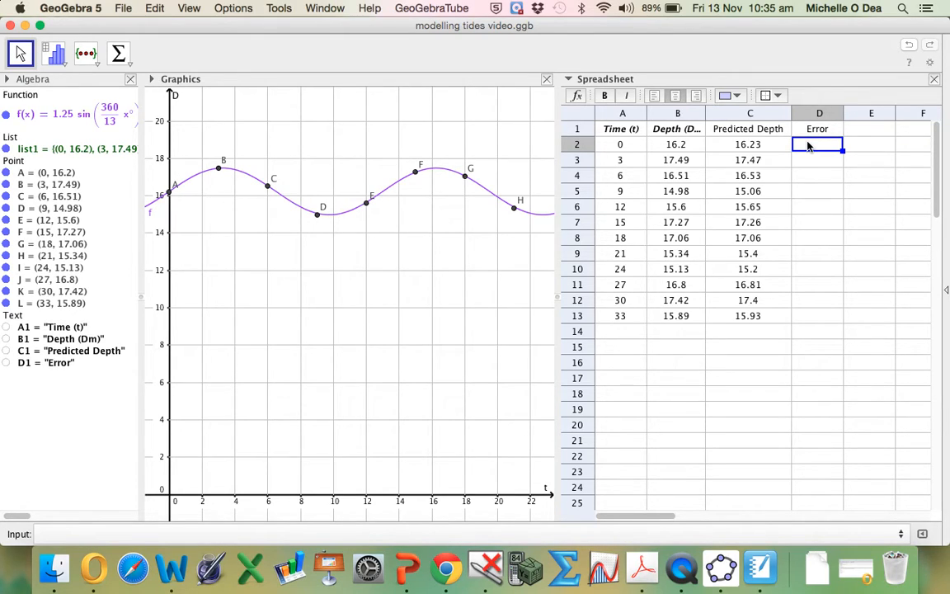
# - Calculate the error in D2 with =B2-C2 and fill the formula down to D13
pyautogui.write('=')
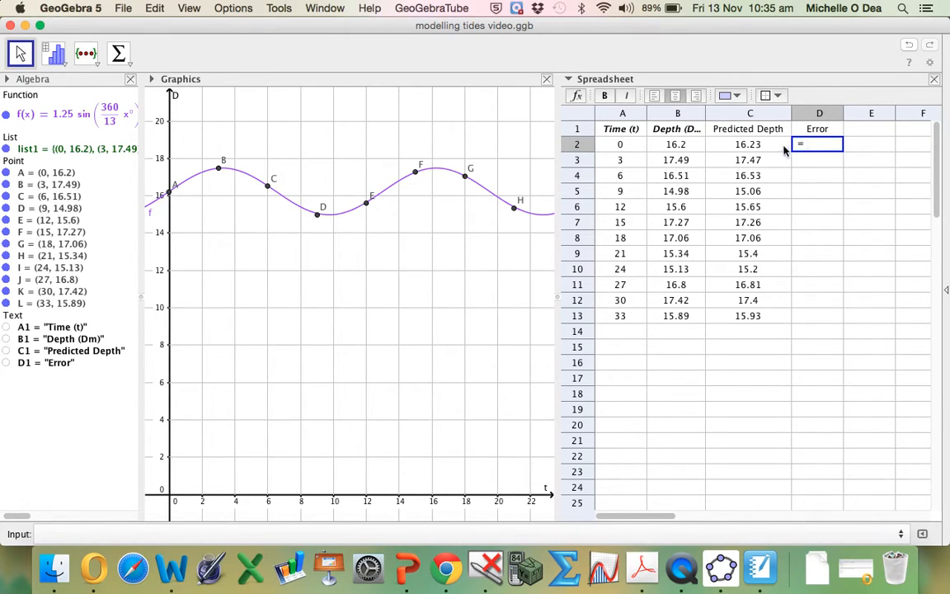
pyautogui.click(675, 144)
pyautogui.write('-')
pyautogui.click(740, 144)
pyautogui.press('Return')
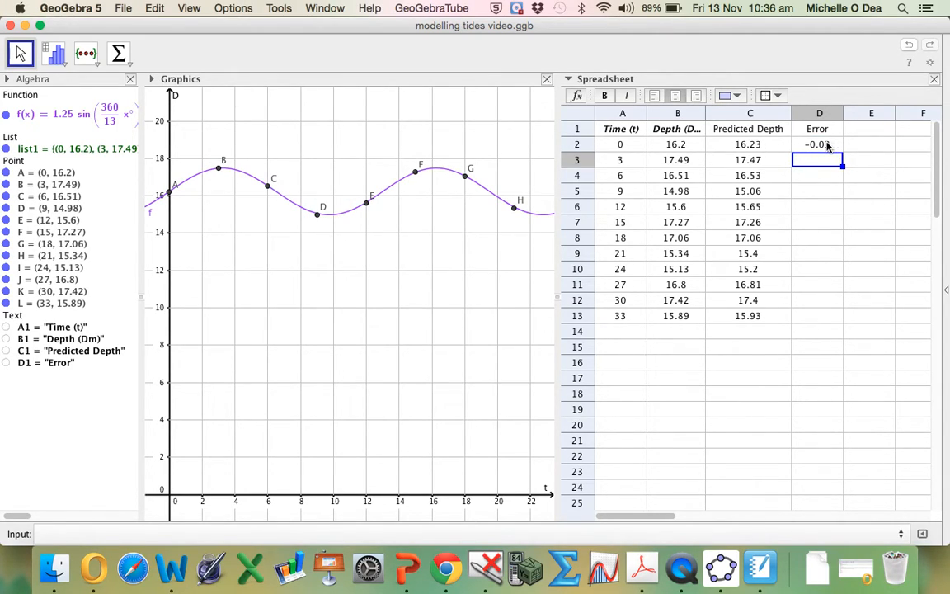
pyautogui.click(834, 146)
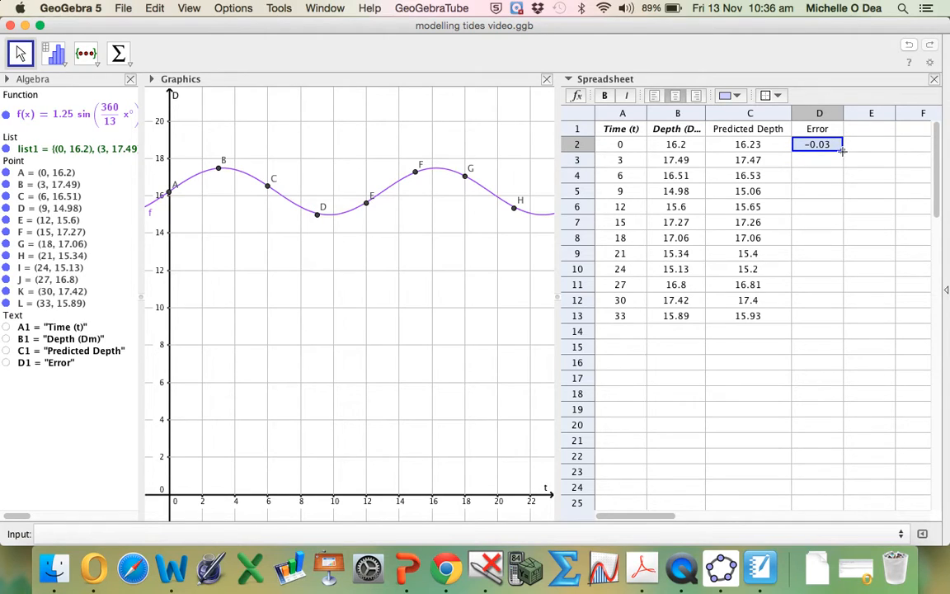
pyautogui.moveTo(842, 155); pyautogui.dragTo(827, 320)
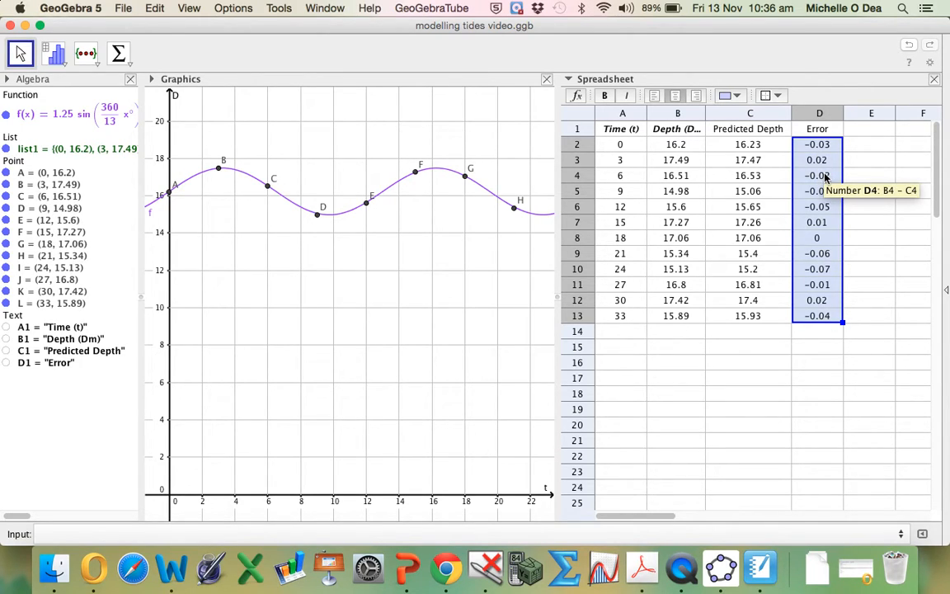
# - Add the heading "Absolute Error" in E1 and widen column E to fit it
pyautogui.click(858, 132)
pyautogui.write('Ab')
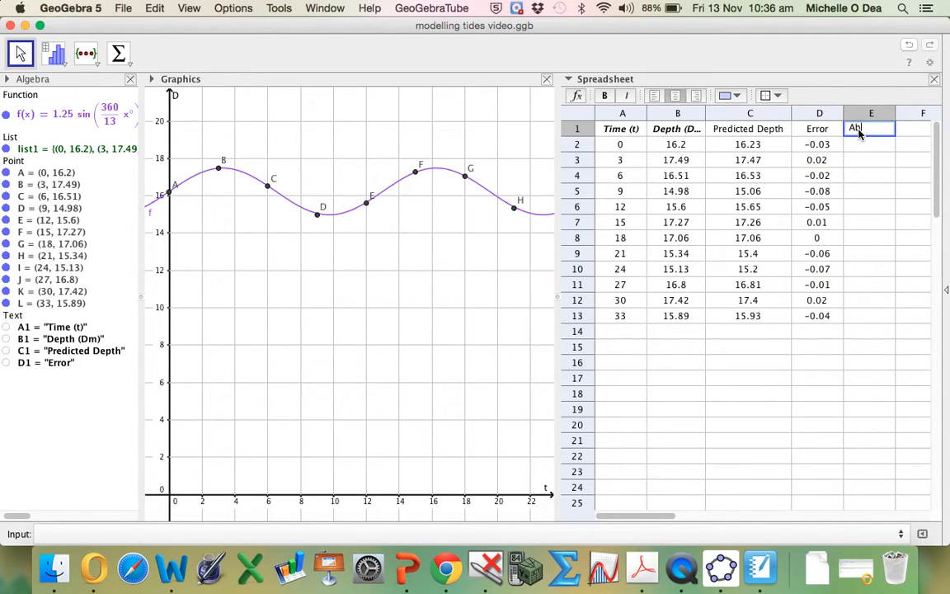
pyautogui.write('solute Error')
pyautogui.press('Return')
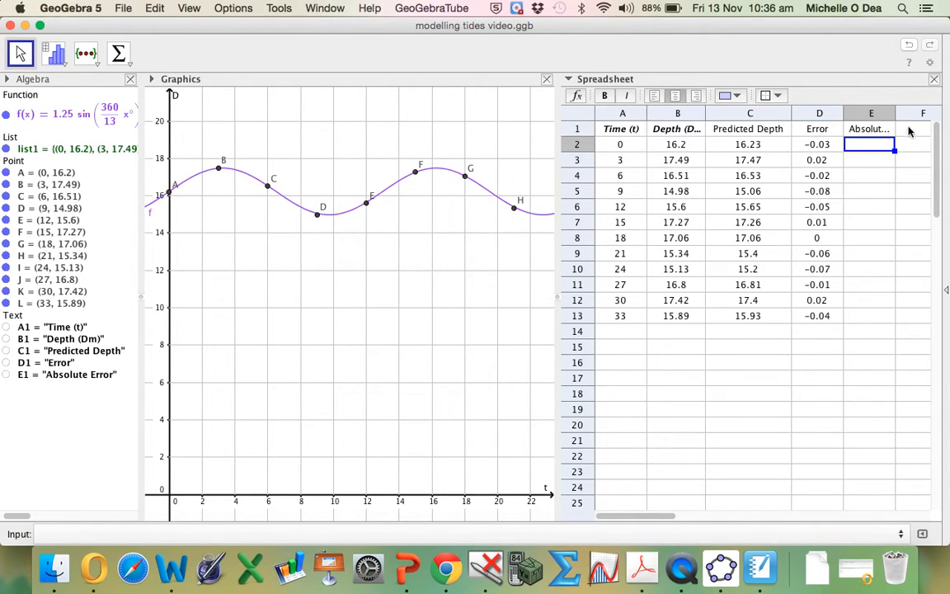
pyautogui.moveTo(896, 112); pyautogui.dragTo(924, 113)
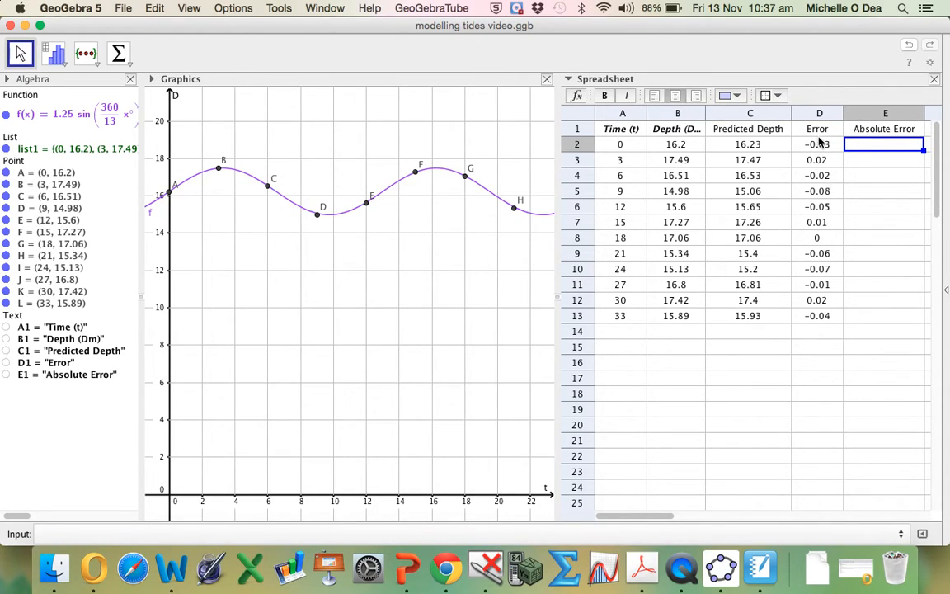
# - Calculate the absolute error in E2 with =abs(D2) and fill the formula down to E13
pyautogui.moveTo(818, 142)
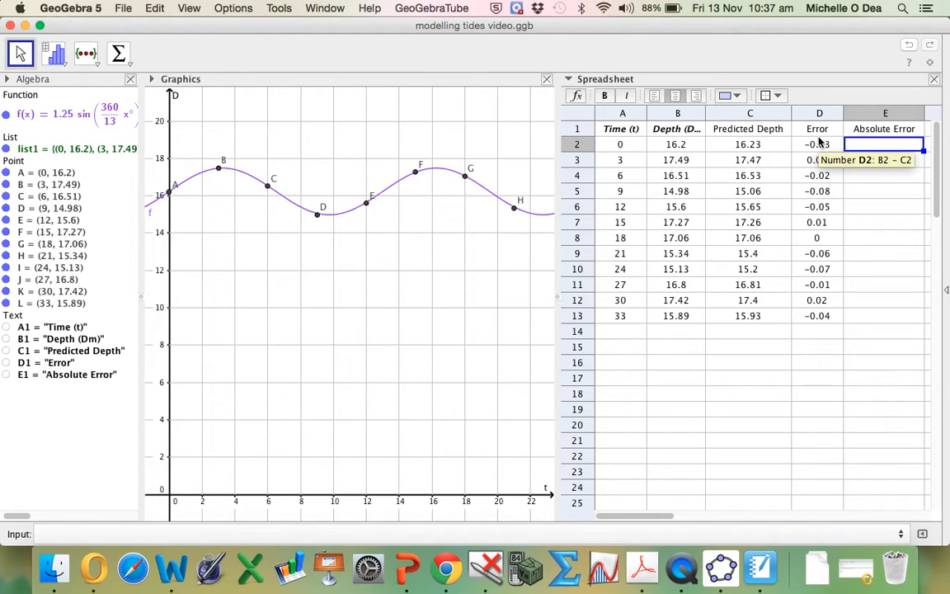
pyautogui.write('=')
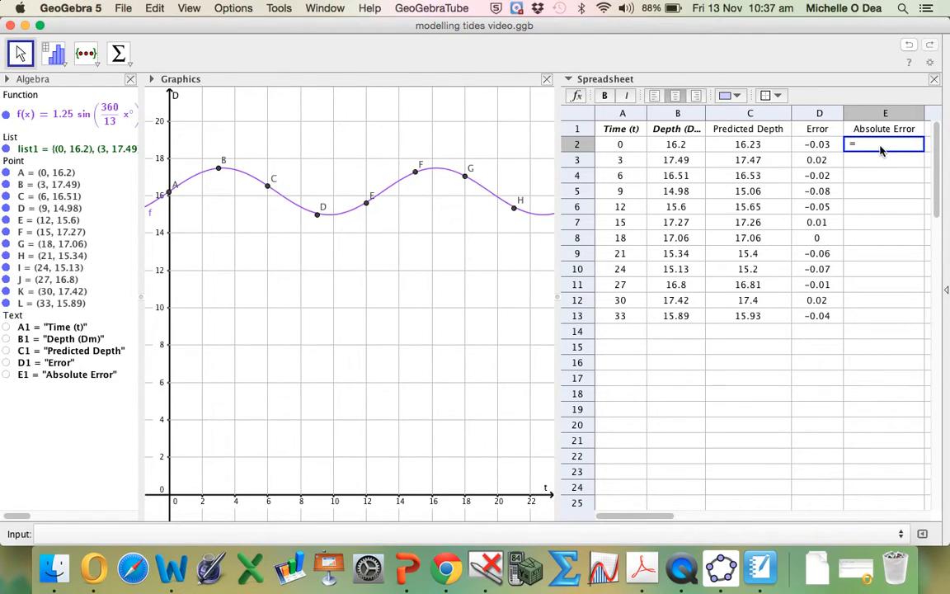
pyautogui.write('abs(')
pyautogui.click(808, 145)
pyautogui.press('Return')
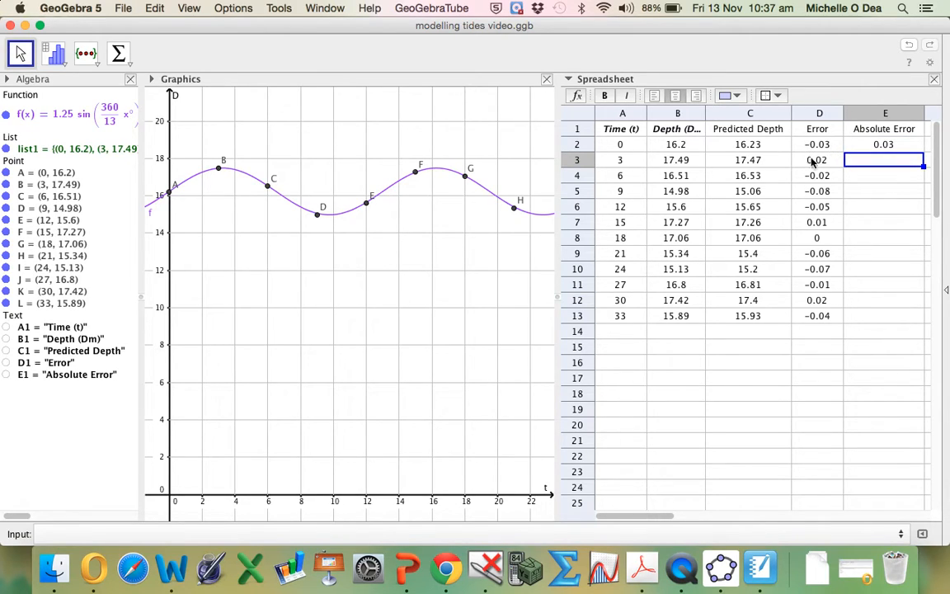
pyautogui.click(874, 145)
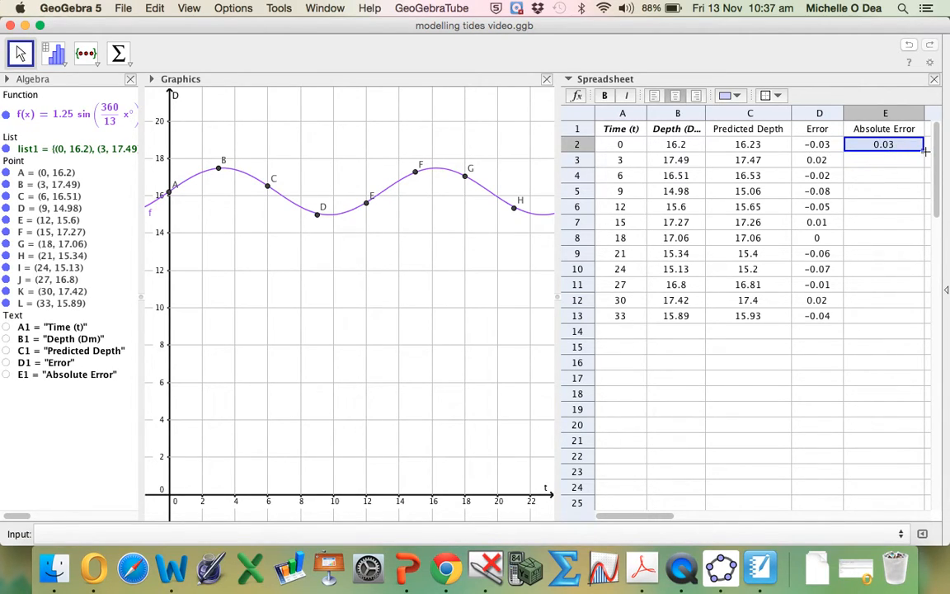
pyautogui.moveTo(926, 150); pyautogui.dragTo(899, 318)
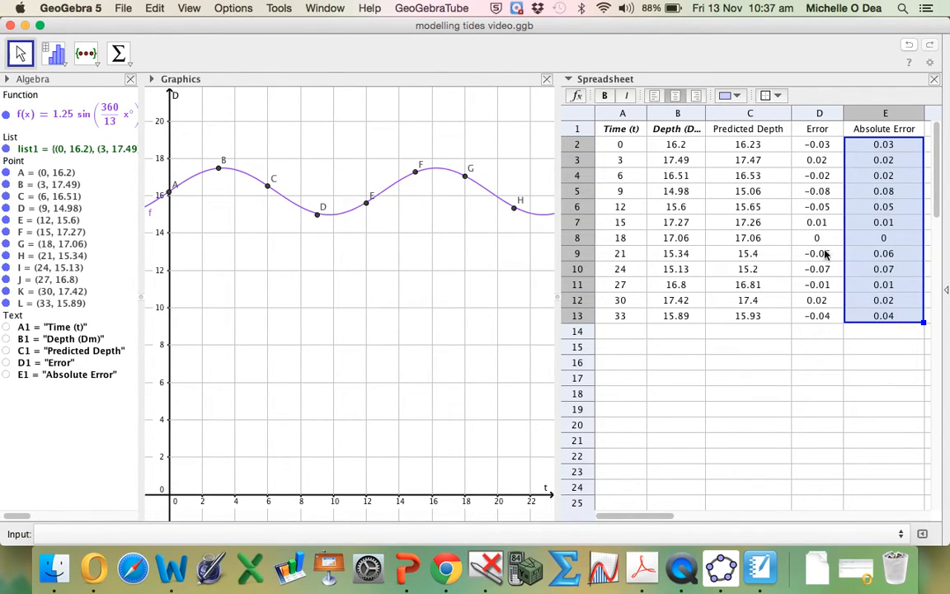
# - Label cell D15 "Mean Error", widening column D to fit, and select the adjacent cell E15
pyautogui.click(807, 350)
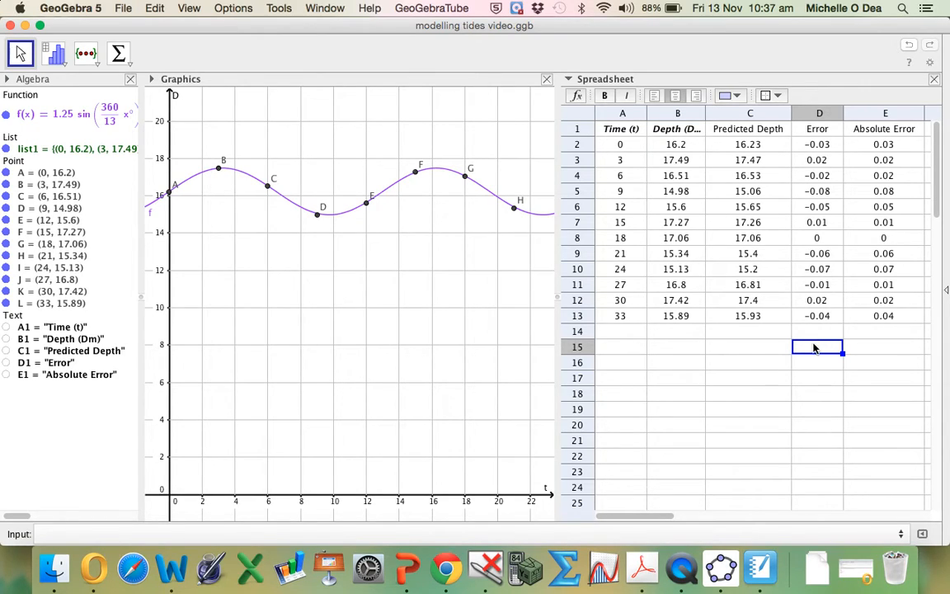
pyautogui.write('Mean')
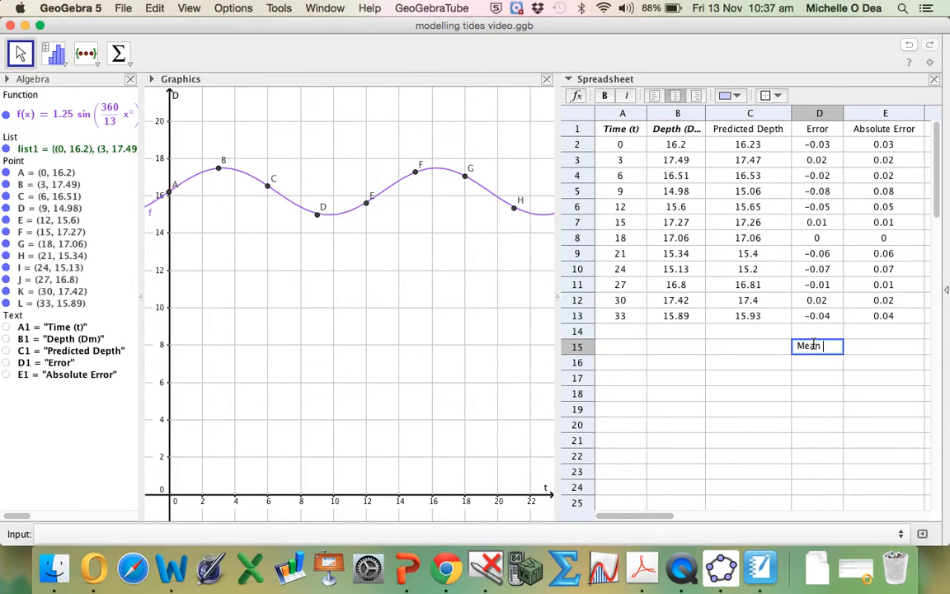
pyautogui.write(' Error')
pyautogui.press('Return')
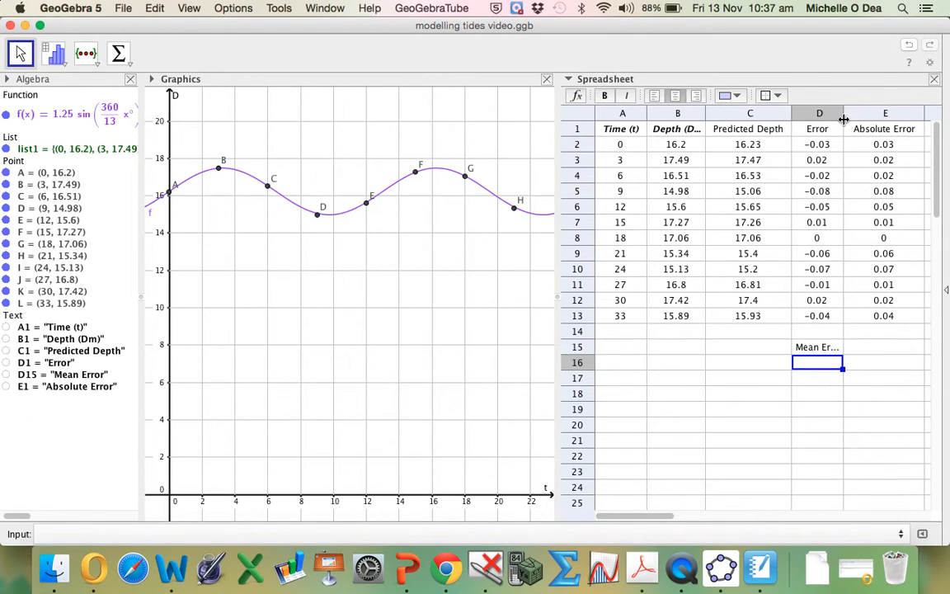
pyautogui.moveTo(844, 120); pyautogui.dragTo(857, 120)
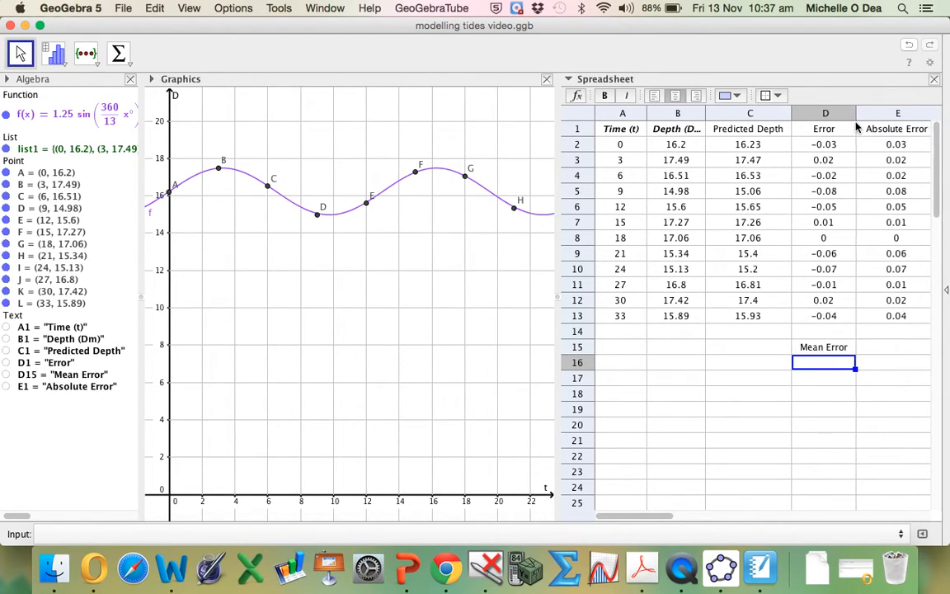
pyautogui.click(873, 349)
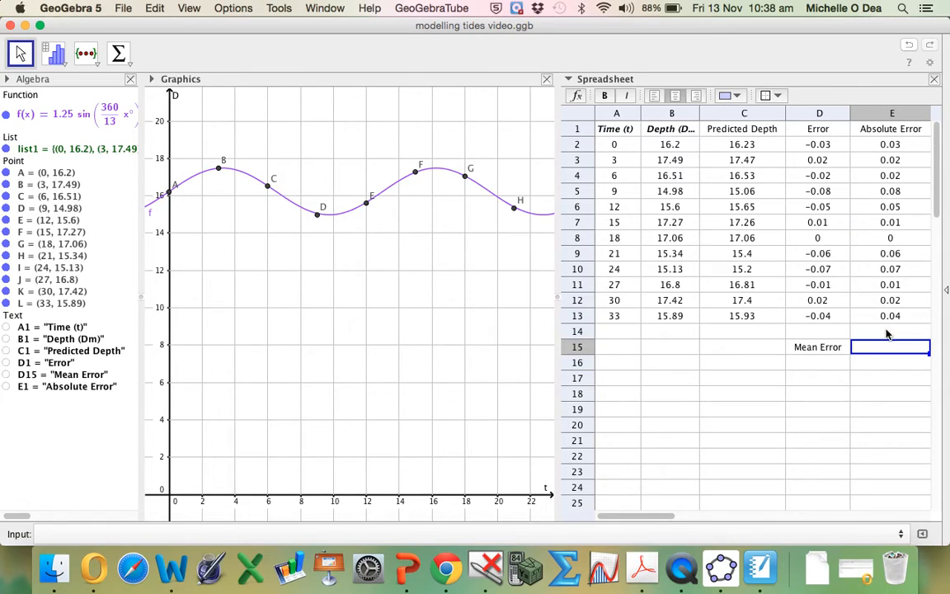
# - Try to calculate the mean of the absolute errors in E15 with =average(E2:E13)
pyautogui.write('=')
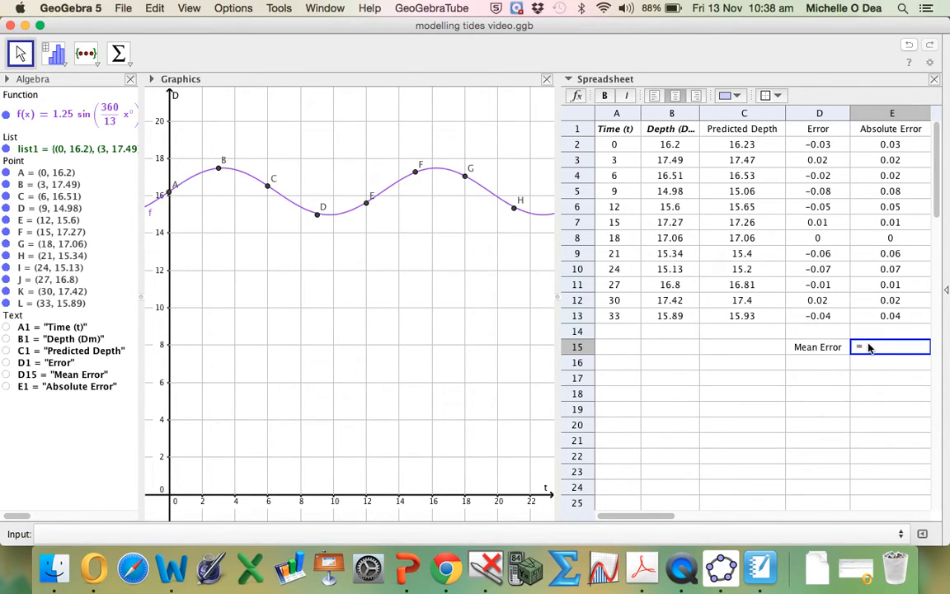
pyautogui.write('a')
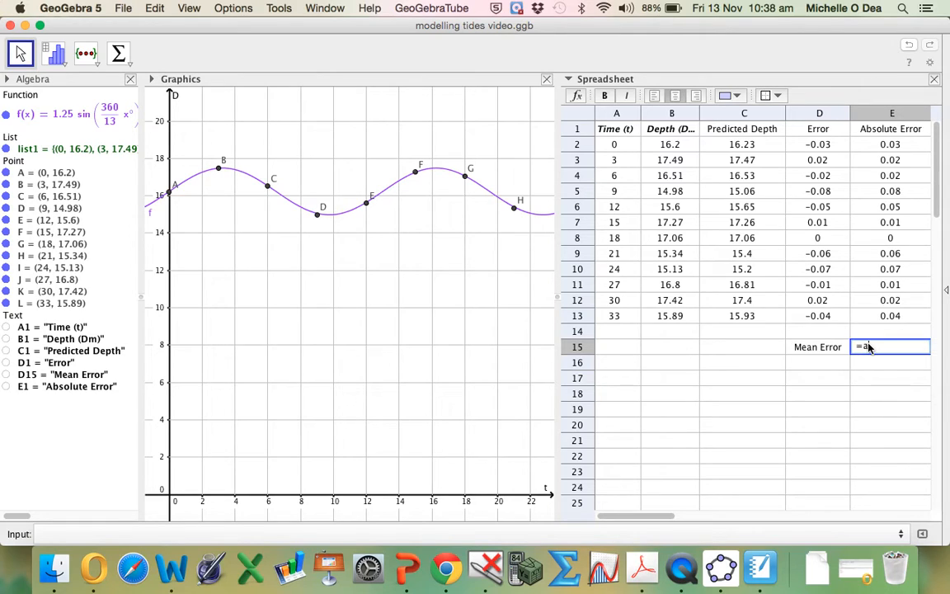
pyautogui.write('verage(')
pyautogui.click(889, 147)
pyautogui.moveTo(888, 150); pyautogui.dragTo(907, 317)
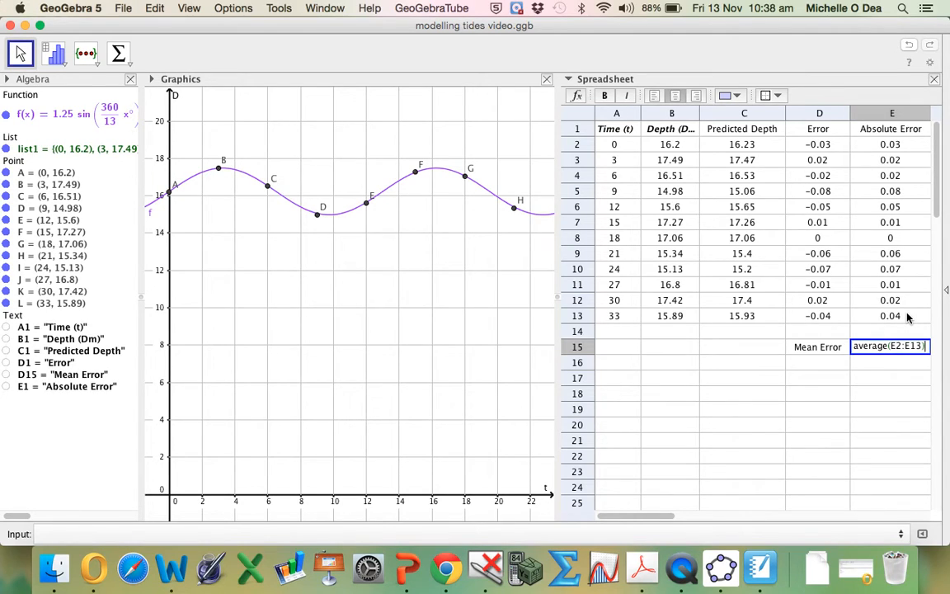
pyautogui.press('Return')
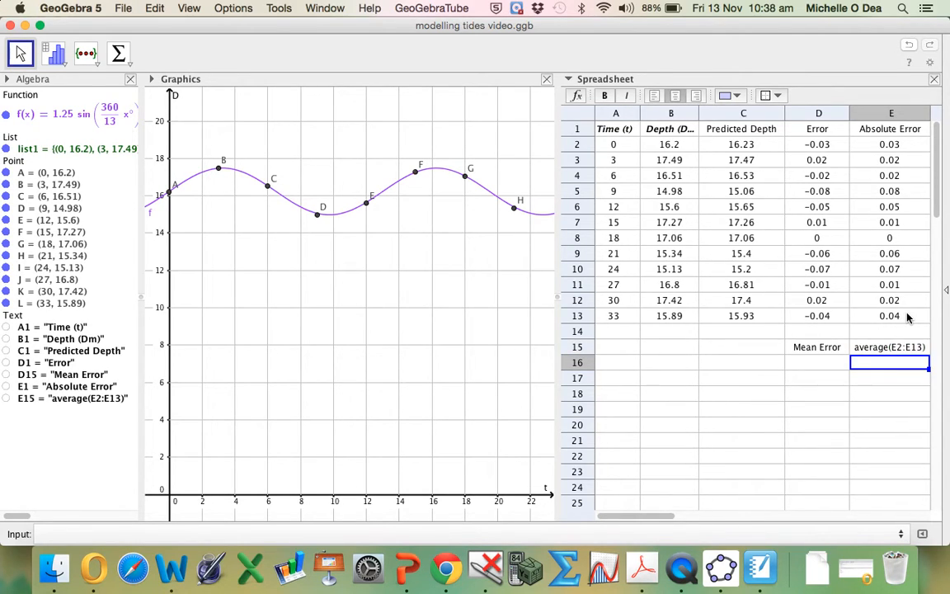
# - Clear cell E15 and calculate the mean of the absolute errors there with =mean(E2:E13)
pyautogui.click(868, 349)
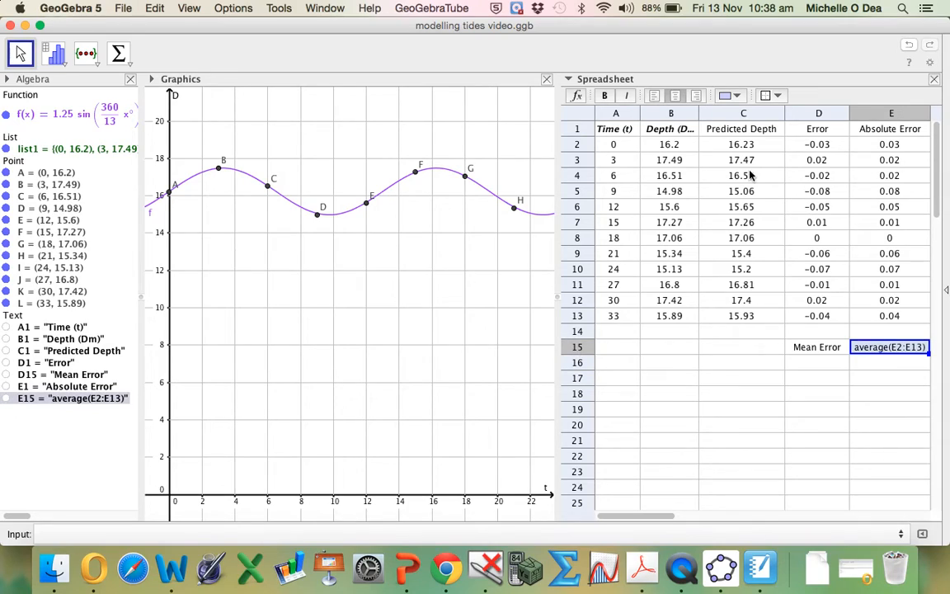
pyautogui.press('Delete')
pyautogui.write('=mean(')
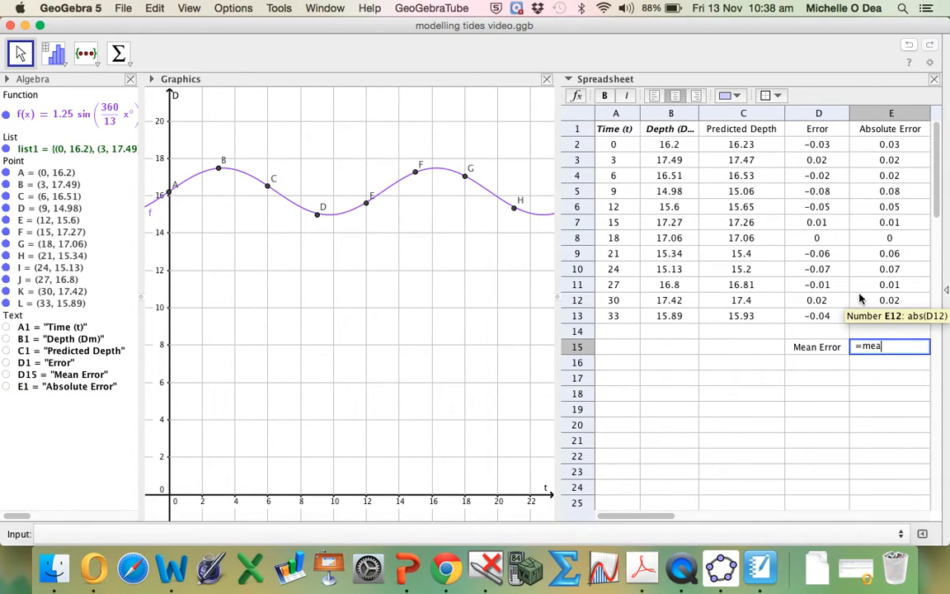
pyautogui.moveTo(889, 145); pyautogui.dragTo(900, 304)
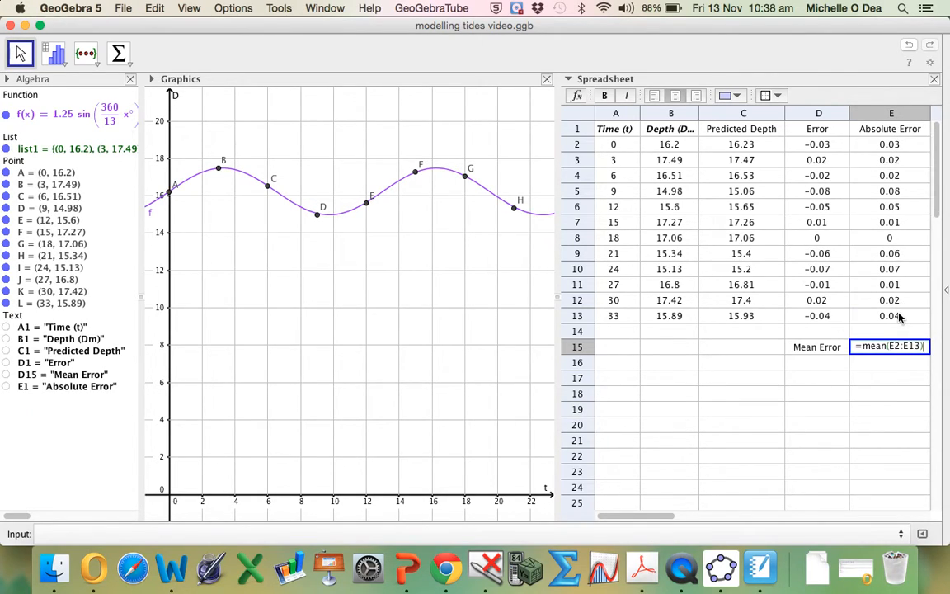
pyautogui.press('Return')
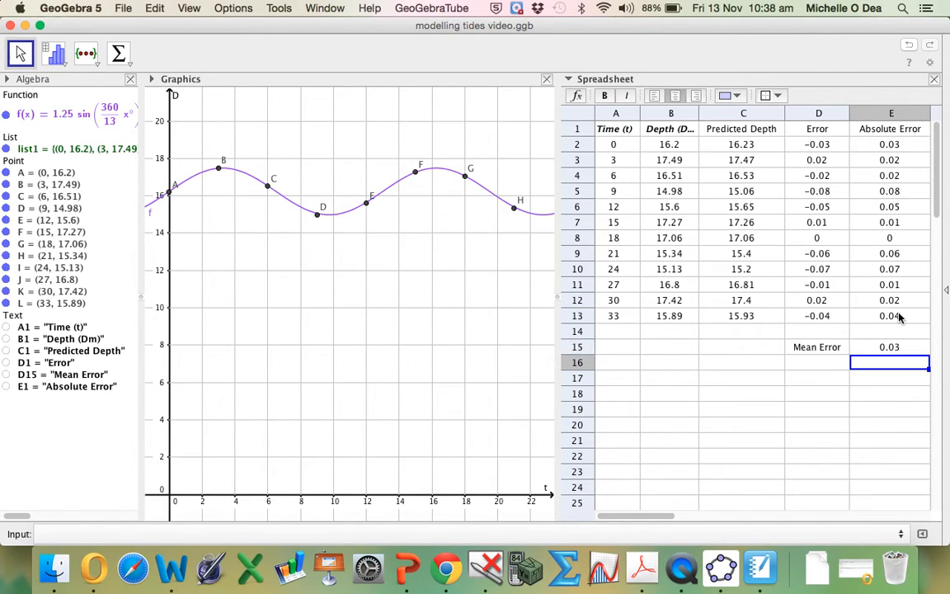
# - Highlight the Mean Error label and its result in D15:E15 with a yellow background
pyautogui.click(862, 350)
pyautogui.moveTo(818, 347); pyautogui.dragTo(855, 347)
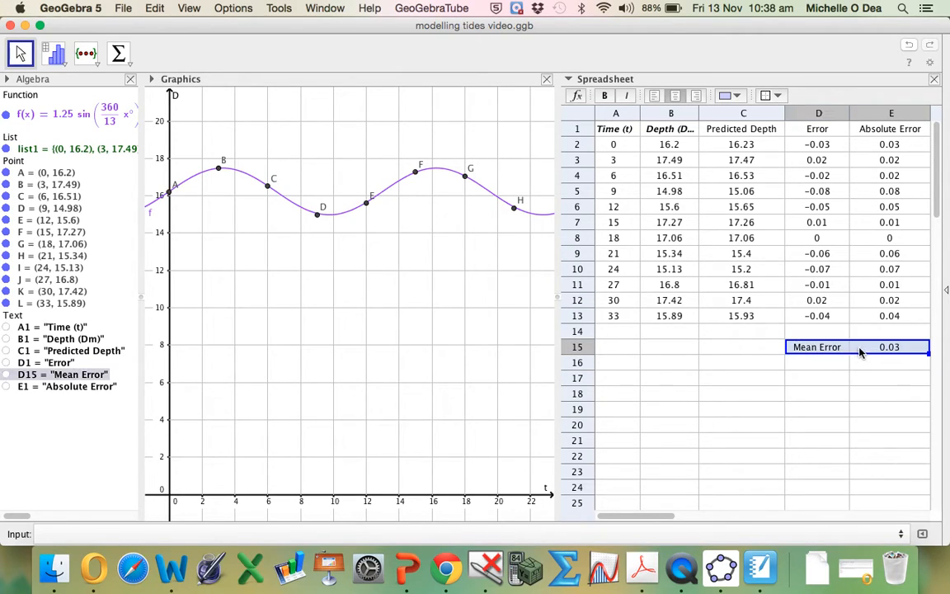
pyautogui.click(729, 95)
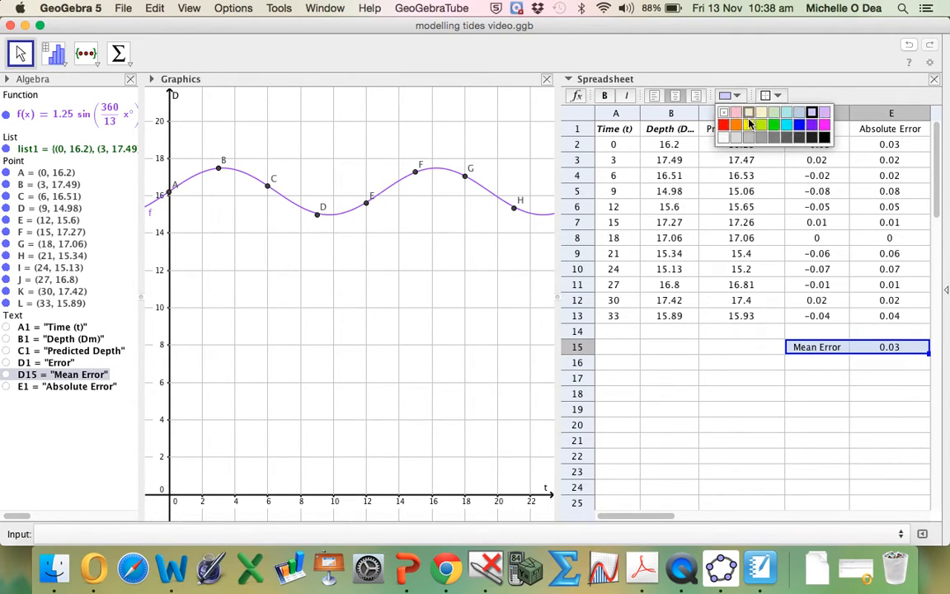
pyautogui.click(751, 124)
pyautogui.click(807, 363)
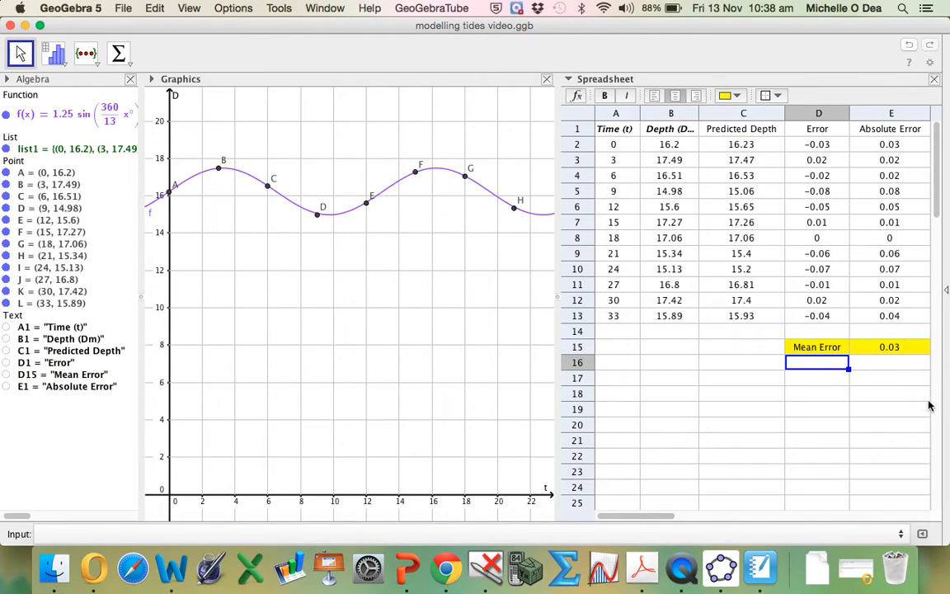